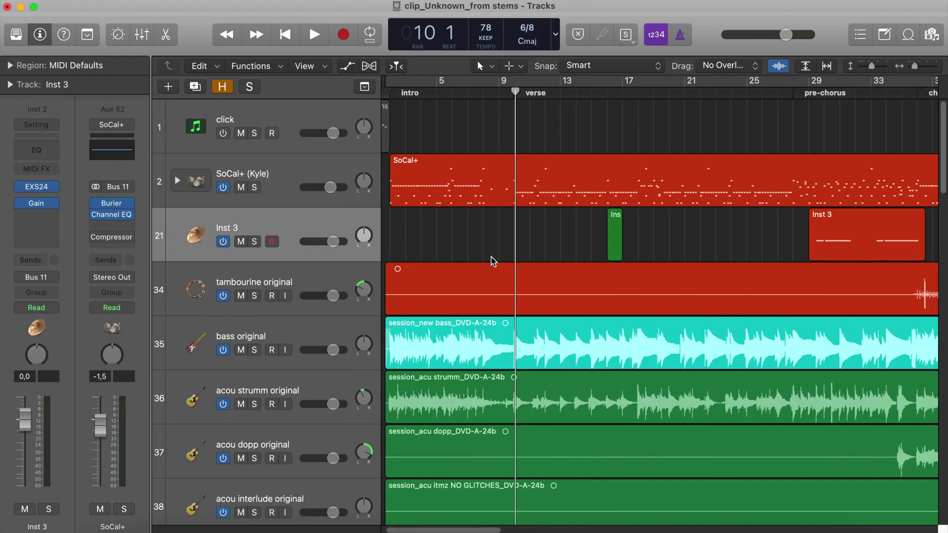
# - Open the Tool menu from the left-click tool selector in the Tracks toolbar
pyautogui.click(490, 66)
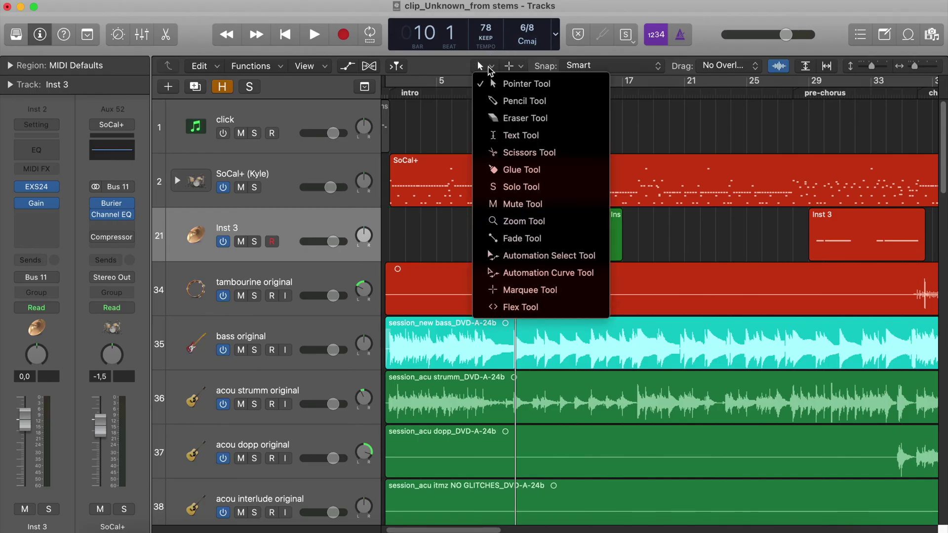
# - Erase the tambourine region on track 34 with the Eraser Tool, then return to Pointer
pyautogui.click(490, 69)
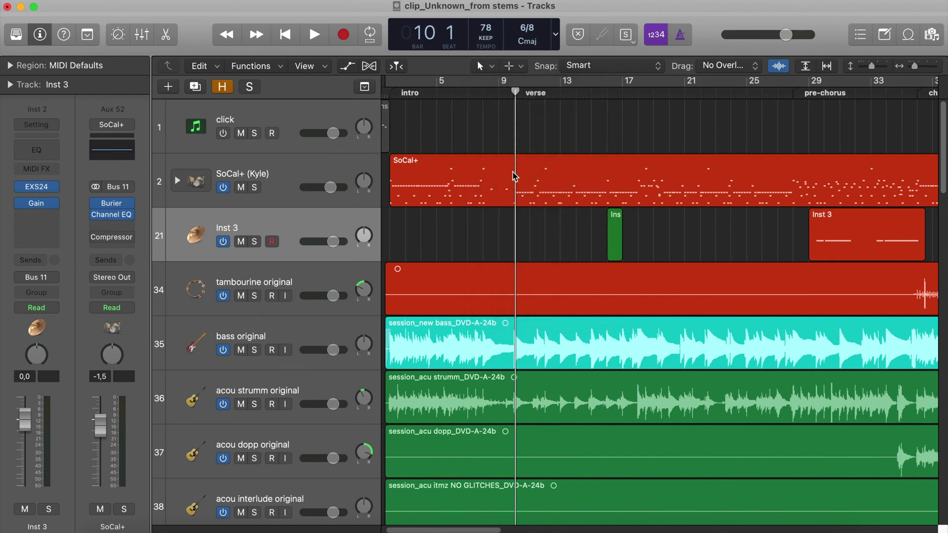
pyautogui.press('t')
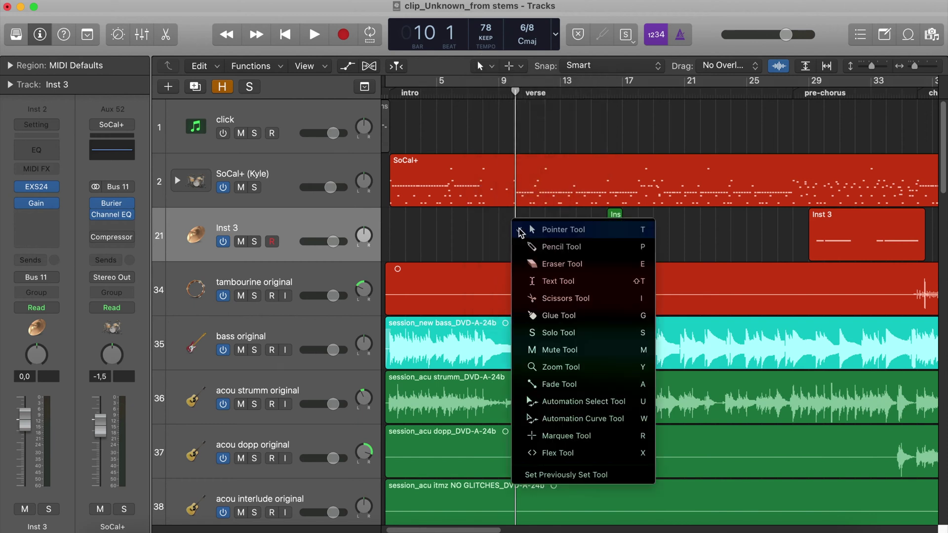
pyautogui.click(538, 263)
pyautogui.click(554, 278)
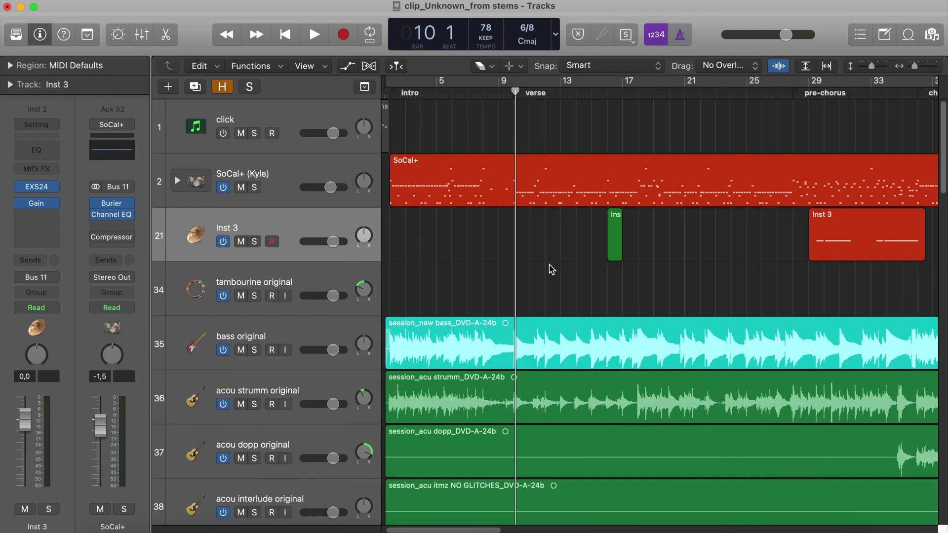
pyautogui.press('t')
pyautogui.click(550, 261)
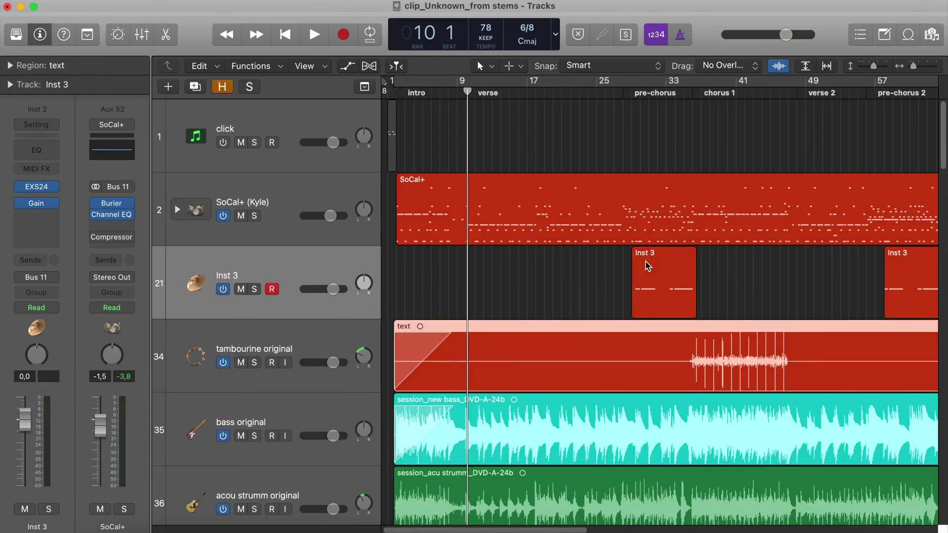
# - Call up the Tool menu with T over the Inst 3 region
pyautogui.press('t')
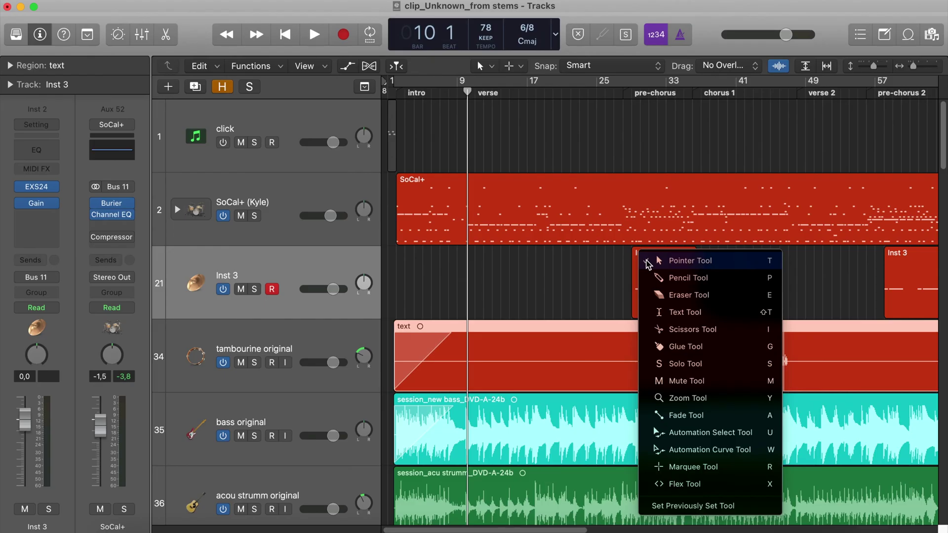
# - Split the SoCal+ region with the Scissors Tool at bars 13 and 17
pyautogui.click(648, 264)
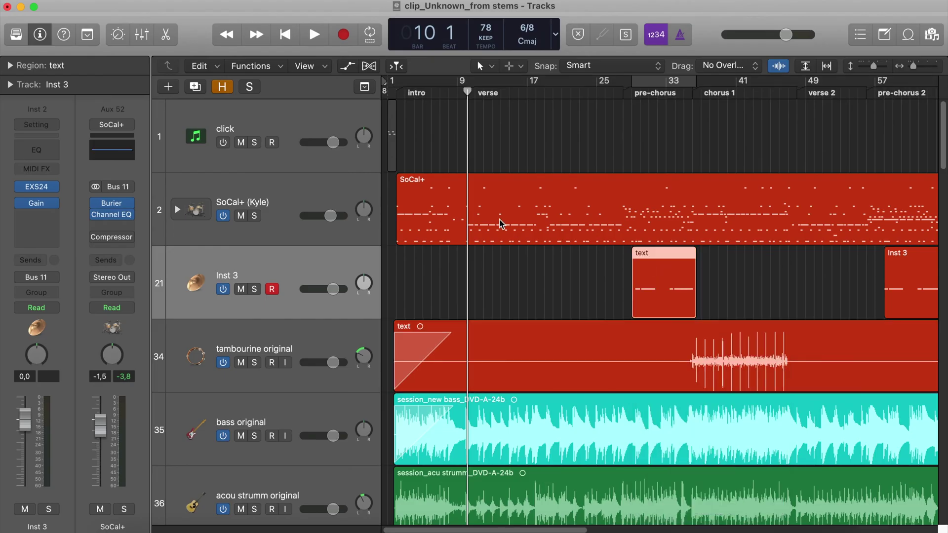
pyautogui.press('t')
pyautogui.press('i')
pyautogui.click(493, 217)
pyautogui.click(541, 214)
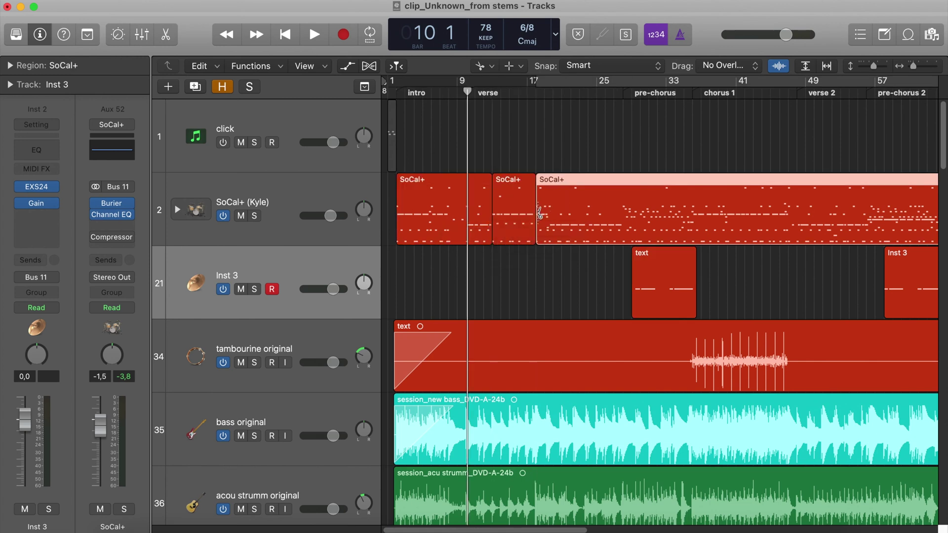
# - Erase the middle SoCal+ piece between bars 13 and 17, returning to Pointer
pyautogui.press('t')
pyautogui.press('e')
pyautogui.click(532, 210)
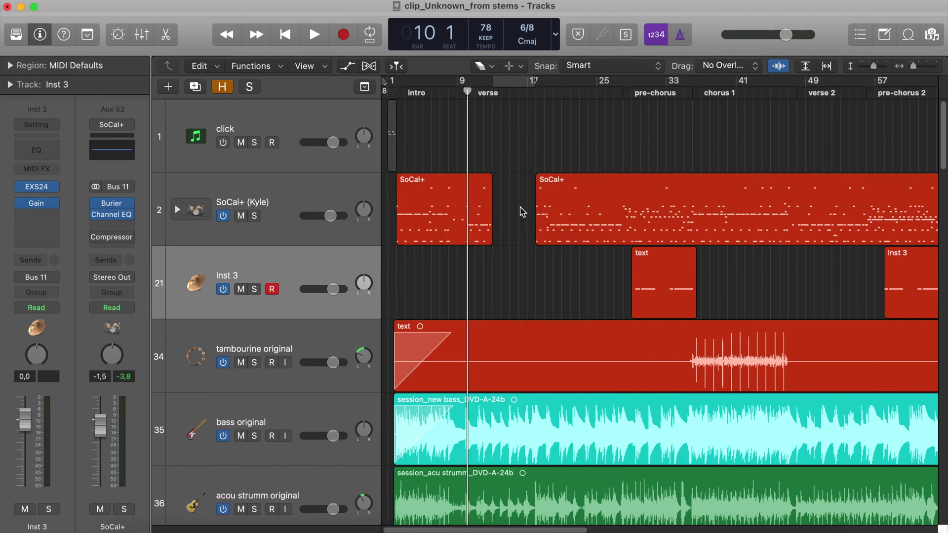
pyautogui.press('t')
pyautogui.press('t')
# - Draw a fade-in across the start of the session_new bass region with the Fade Tool
pyautogui.scroll(-2, 459, 387)
pyautogui.scroll(2, 463, 389)
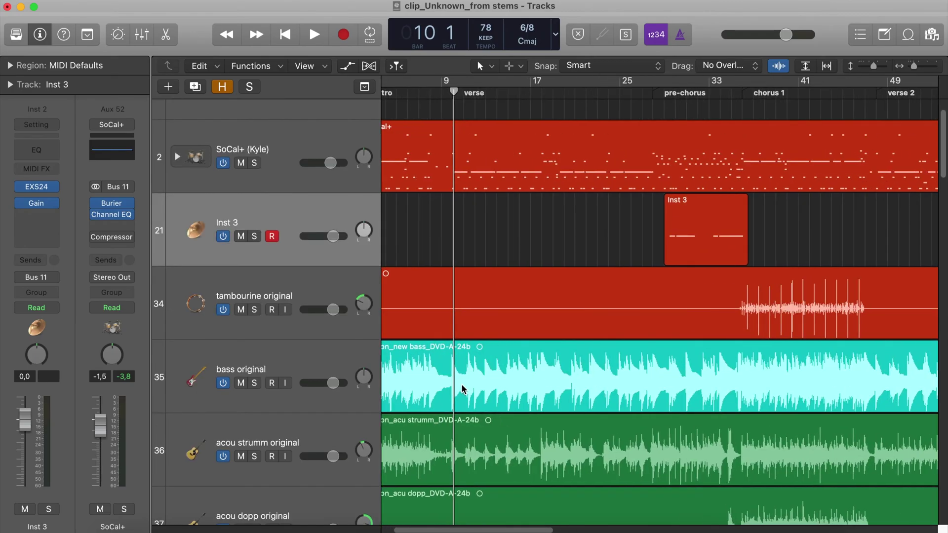
pyautogui.hscroll(-3, 424, 375)
pyautogui.press('t')
pyautogui.press('a')
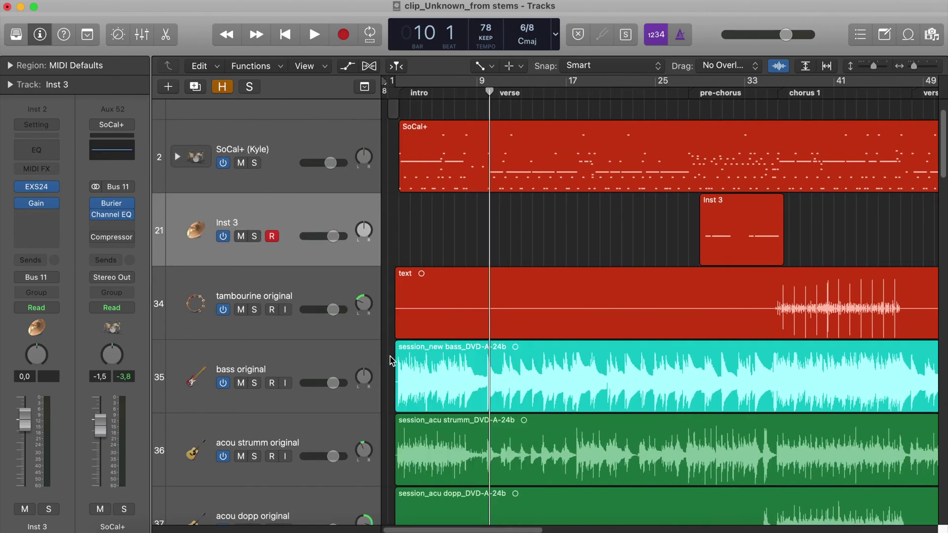
pyautogui.click(429, 353)
pyautogui.moveTo(429, 353); pyautogui.dragTo(400, 349)
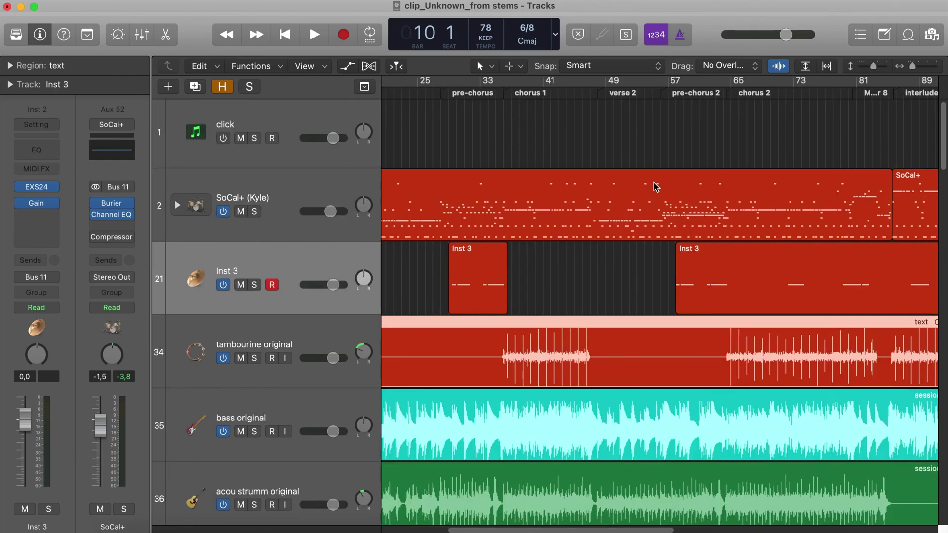
# - Marquee-select both SoCal+ drum pieces near bar 81 and glue them into one region
pyautogui.hscroll(10, 655, 187)
pyautogui.press('t')
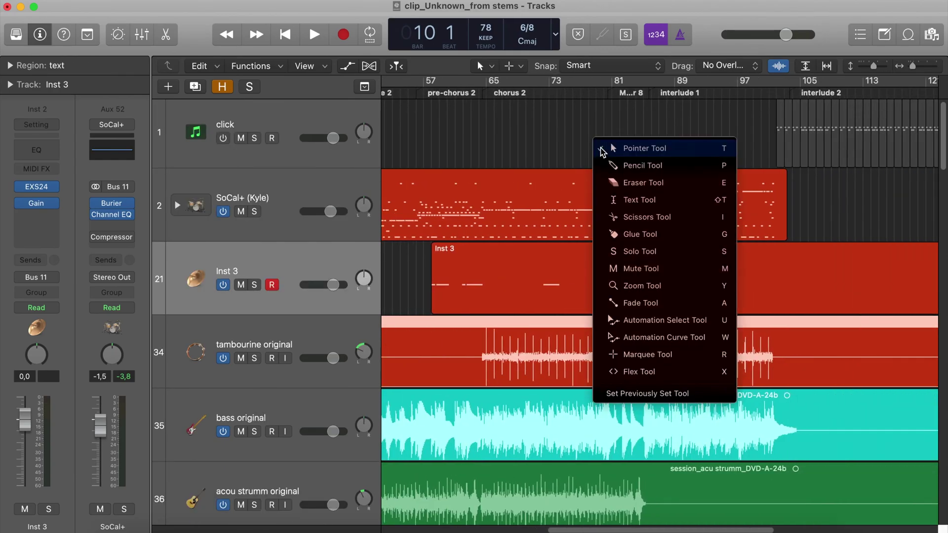
pyautogui.click(602, 149)
pyautogui.moveTo(598, 146); pyautogui.dragTo(703, 214)
pyautogui.keyDown('super'); pyautogui.click(695, 215); pyautogui.keyUp('super')
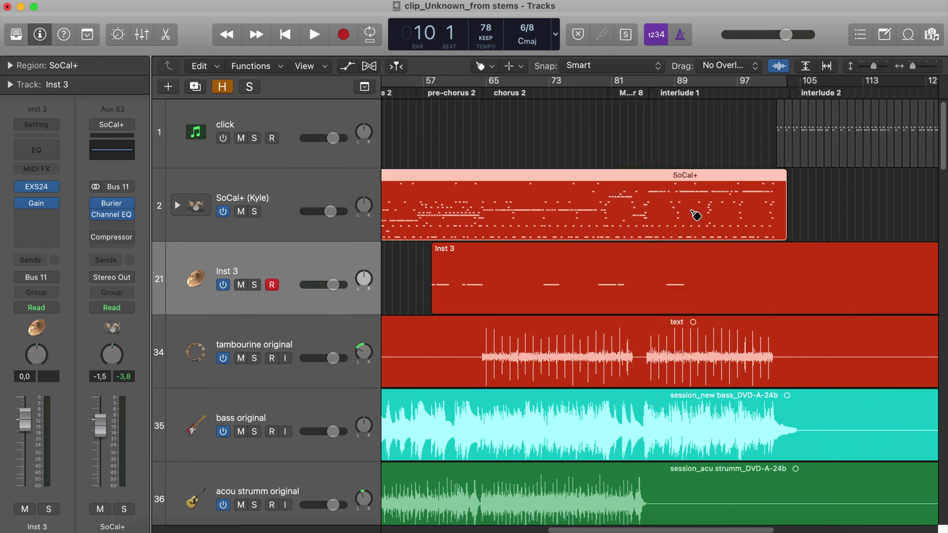
pyautogui.press('t')
pyautogui.click(694, 214)
pyautogui.hscroll(-15, 642, 247)
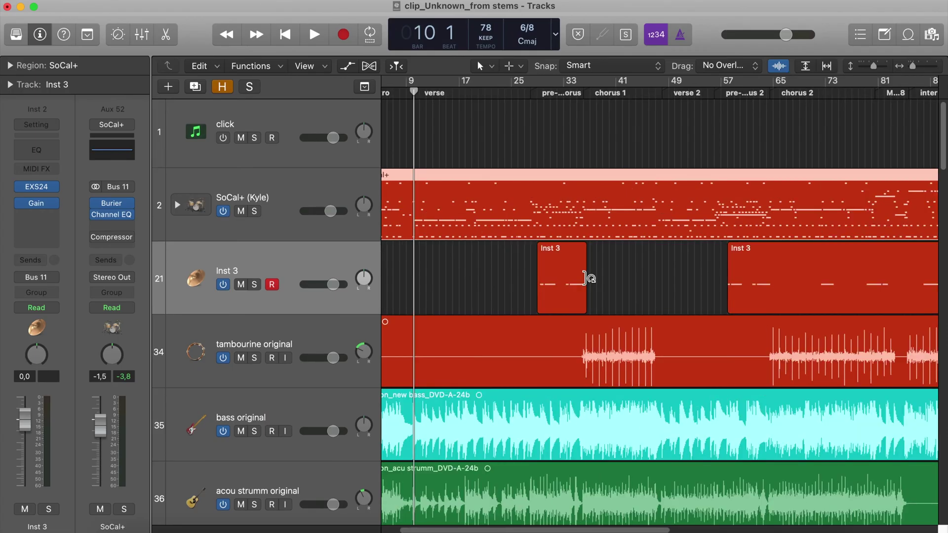
# - Pencil in an empty Inst 3 region at bar 17 and a SoCal+ Drummer region near bar 117
pyautogui.press('t')
pyautogui.press('p')
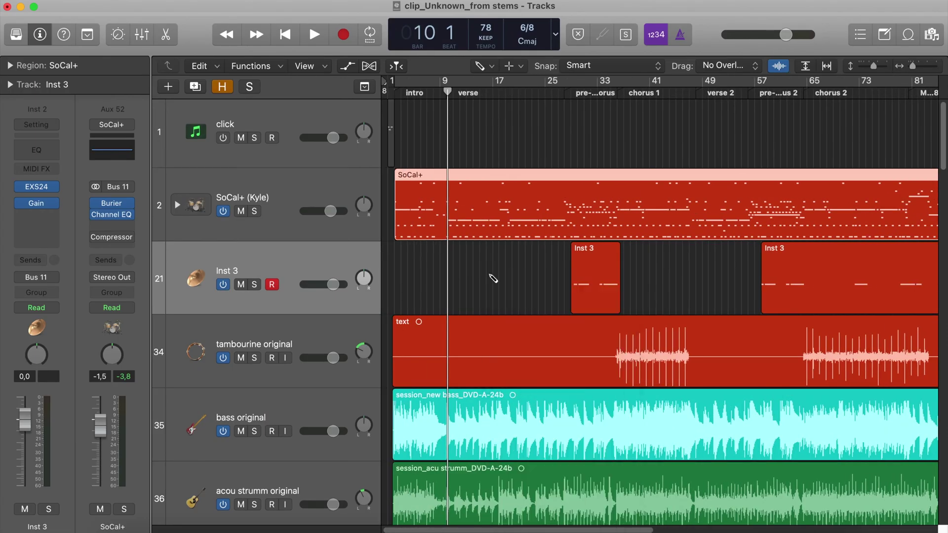
pyautogui.click(488, 277)
pyautogui.hscroll(15, 541, 261)
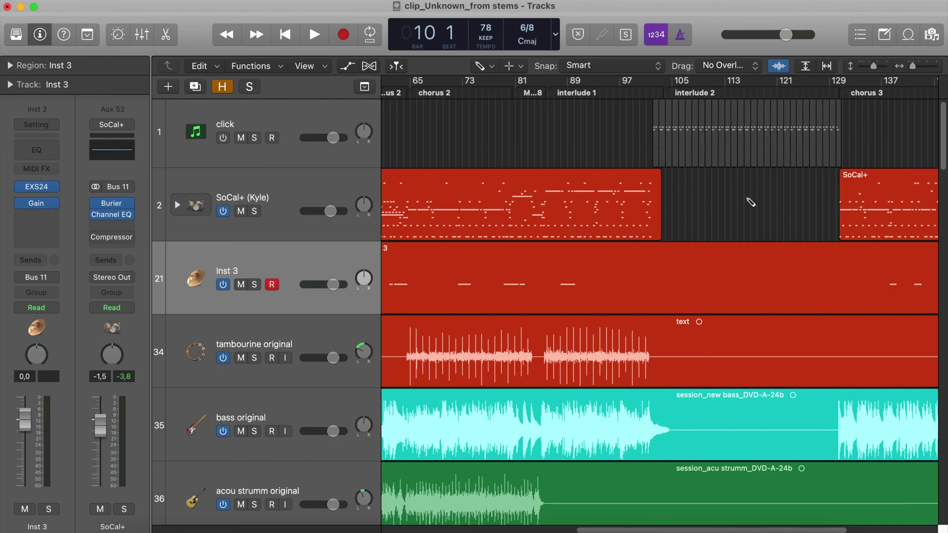
pyautogui.click(748, 202)
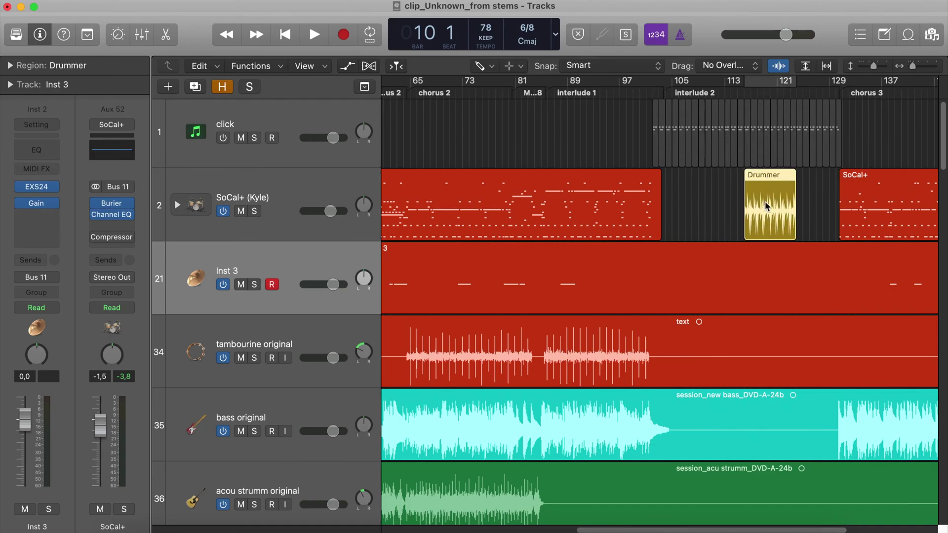
pyautogui.press('t')
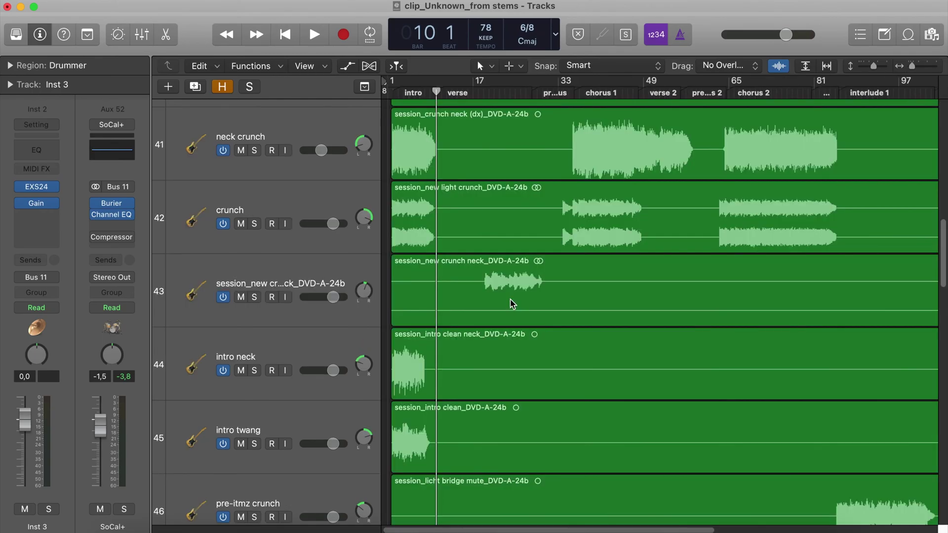
# - Zoom with the Zoom Tool onto crunch tracks 41–43 across bars 1–27
pyautogui.press('t')
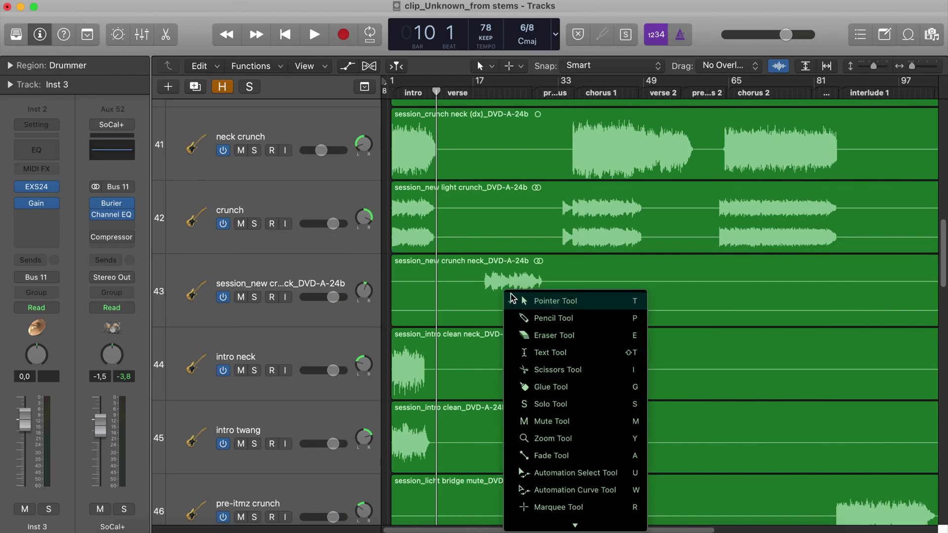
pyautogui.press('y')
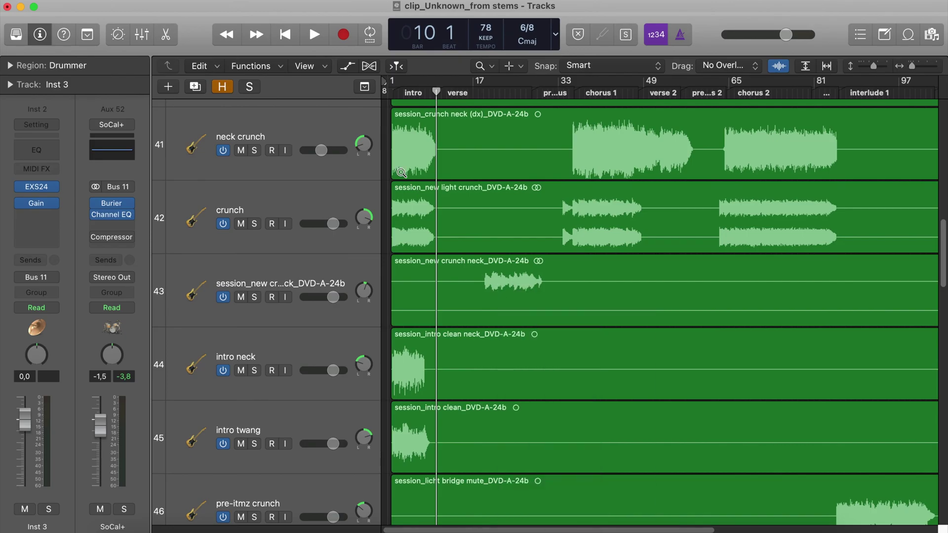
pyautogui.moveTo(392, 153); pyautogui.dragTo(526, 304)
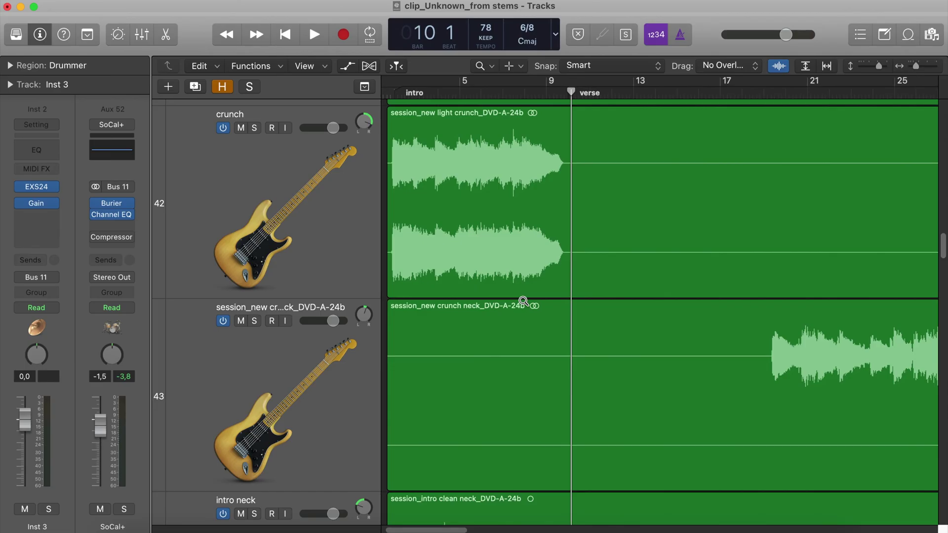
# - Show volume automation and zoom in on the neck crunch dip to -16 dB
pyautogui.press('a')
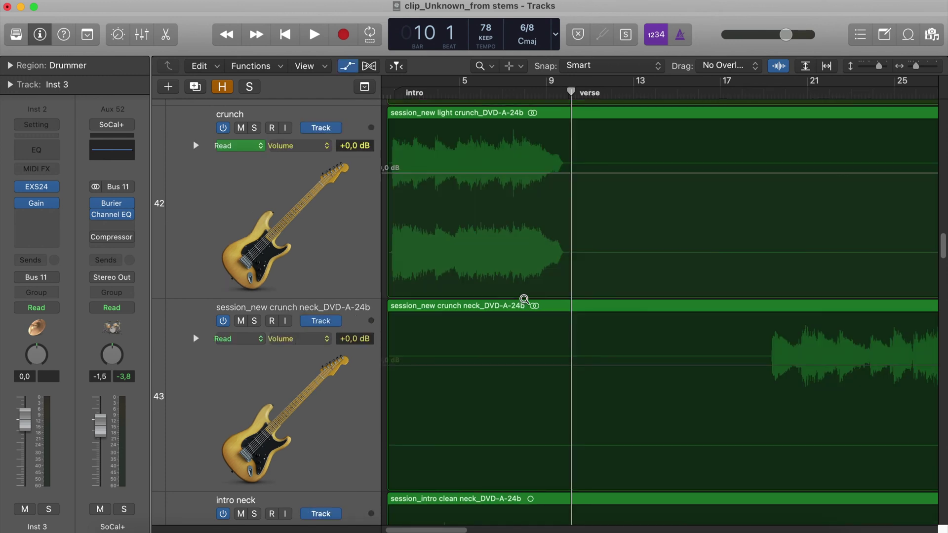
pyautogui.keyDown('ctrl'); pyautogui.keyDown('alt'); pyautogui.click(524, 298); pyautogui.keyUp('alt'); pyautogui.keyUp('ctrl')
pyautogui.scroll(8, 526, 294)
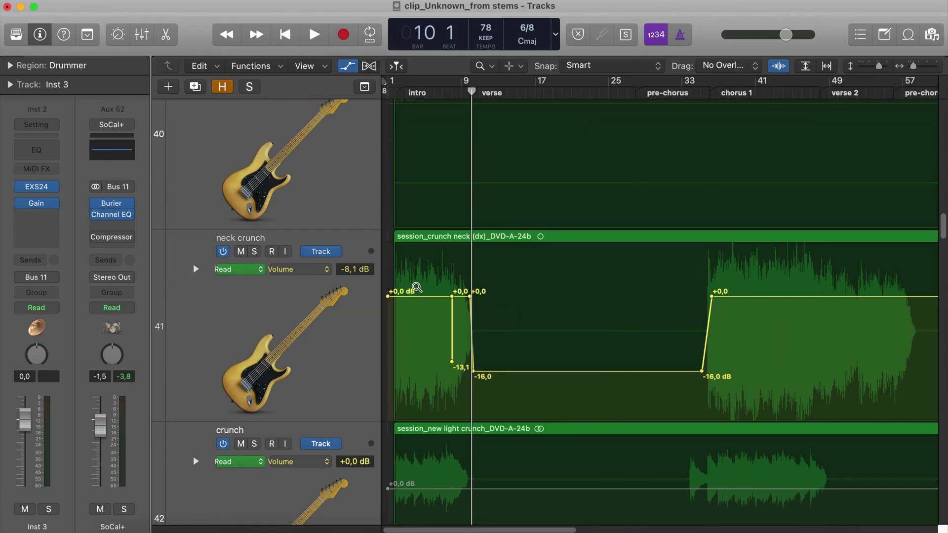
pyautogui.moveTo(417, 281); pyautogui.dragTo(733, 420)
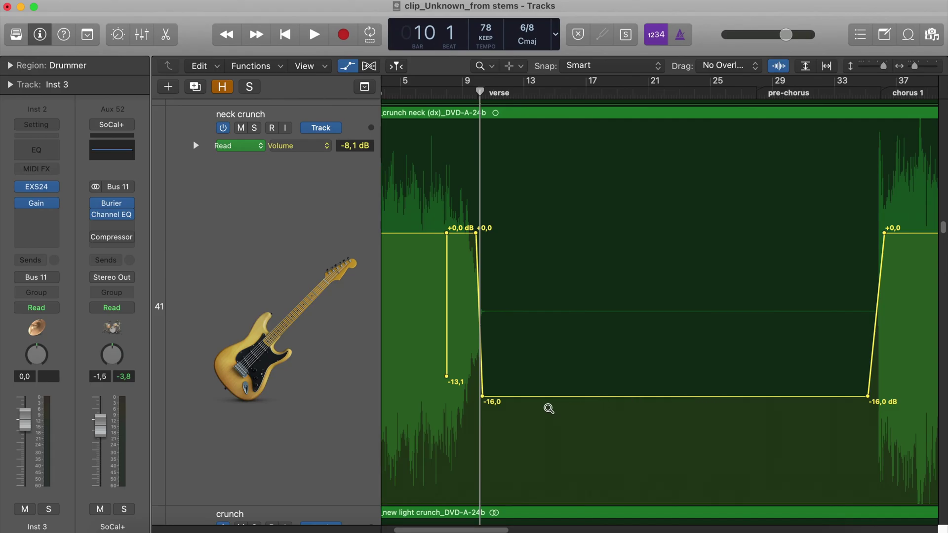
# - Switch to Pointer and grab the rising neck crunch volume ramp near bar 34
pyautogui.press('t')
pyautogui.press('t')
pyautogui.click(876, 311)
pyautogui.click(877, 310)
pyautogui.click(877, 311)
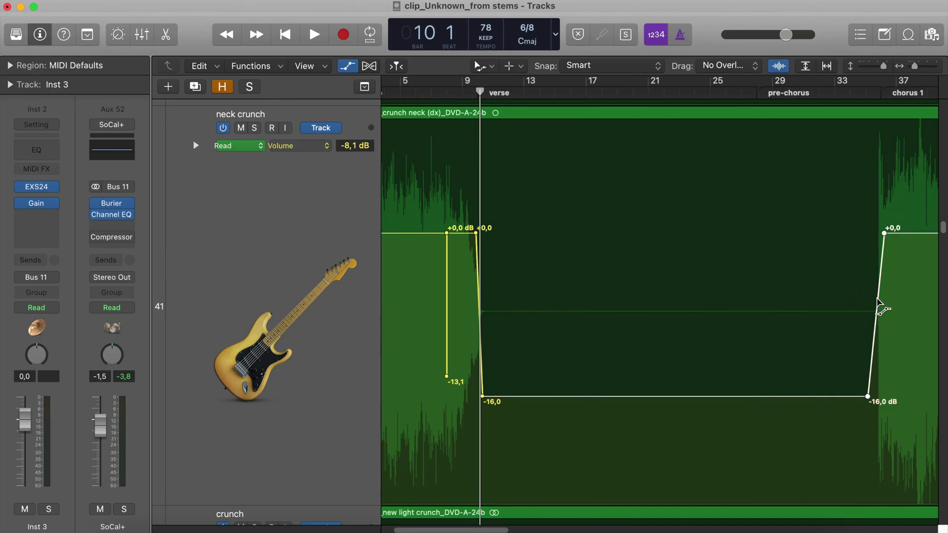
pyautogui.moveTo(878, 306)
pyautogui.mouseDown()
pyautogui.moveTo(827, 302)
pyautogui.moveTo(877, 309)
pyautogui.mouseUp()
# - Curve the neck crunch ramp from -16 dB to 0 dB with the Automation Curve Tool
pyautogui.press('t')
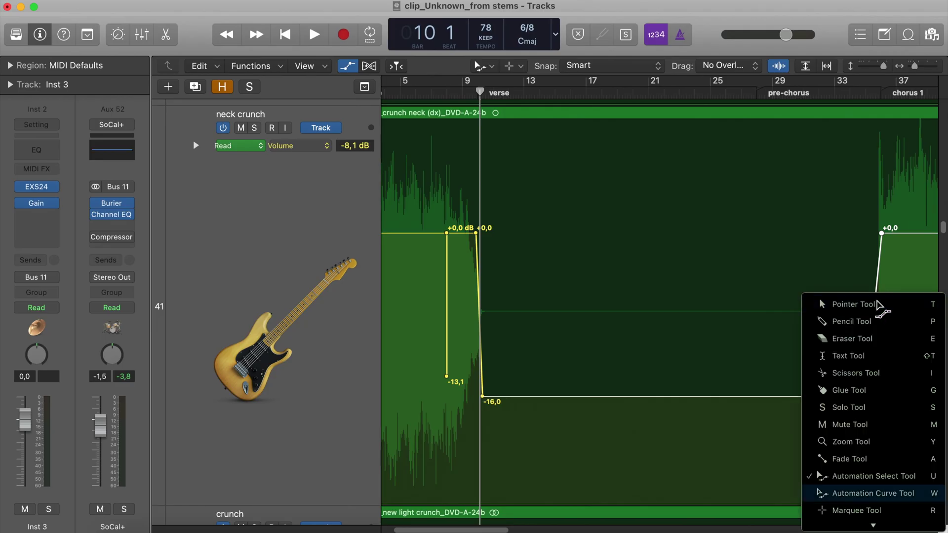
pyautogui.press('w')
pyautogui.moveTo(872, 303); pyautogui.dragTo(888, 314)
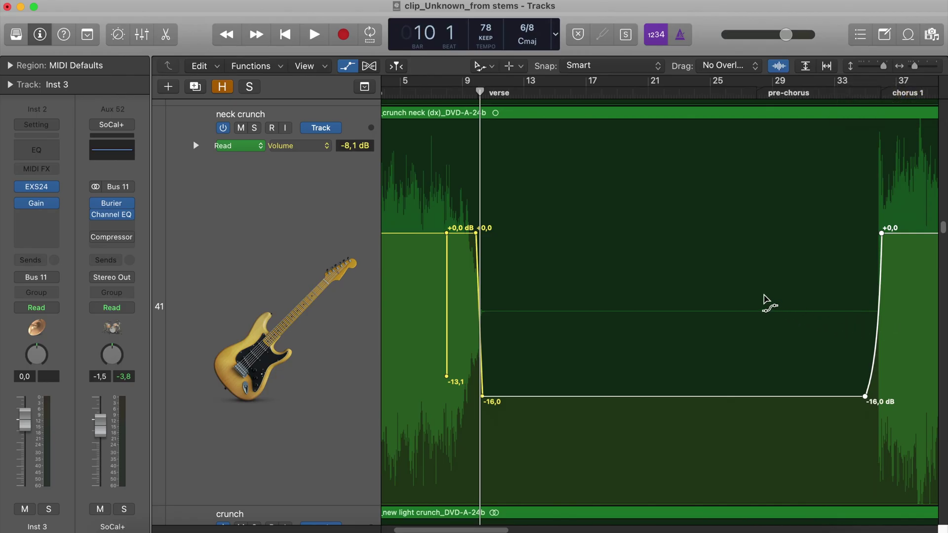
pyautogui.press('t')
pyautogui.click(768, 299)
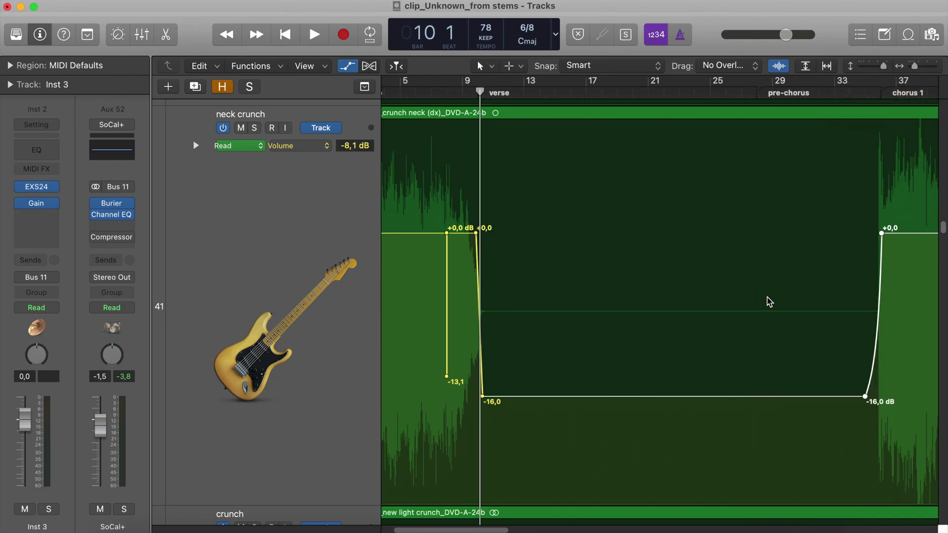